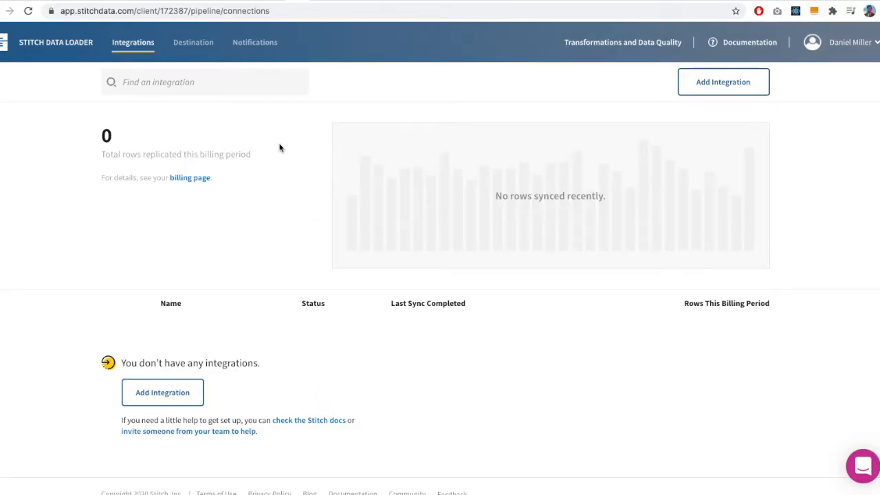
- Start adding a new integration and choose Google Analytics as the data source
{"action": "left_click", "coordinate": [731, 84]}
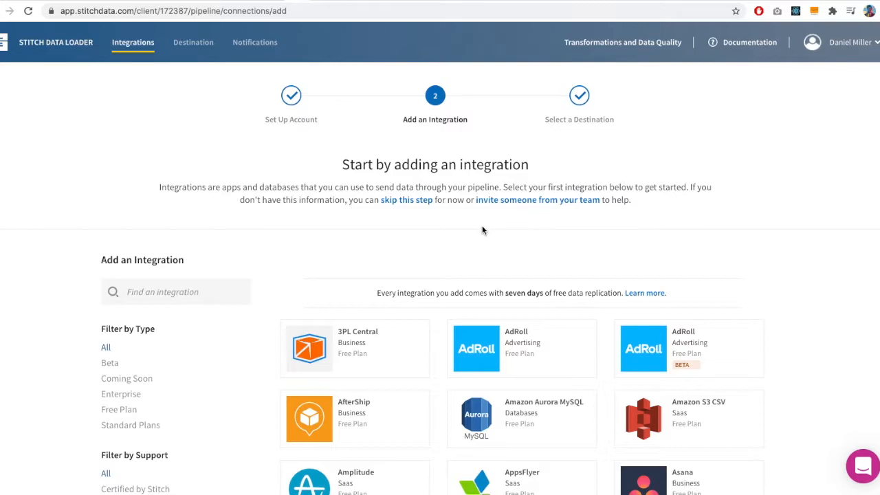
{"action": "scroll", "coordinate": [482, 231], "scroll_direction": "down", "scroll_amount": 5}
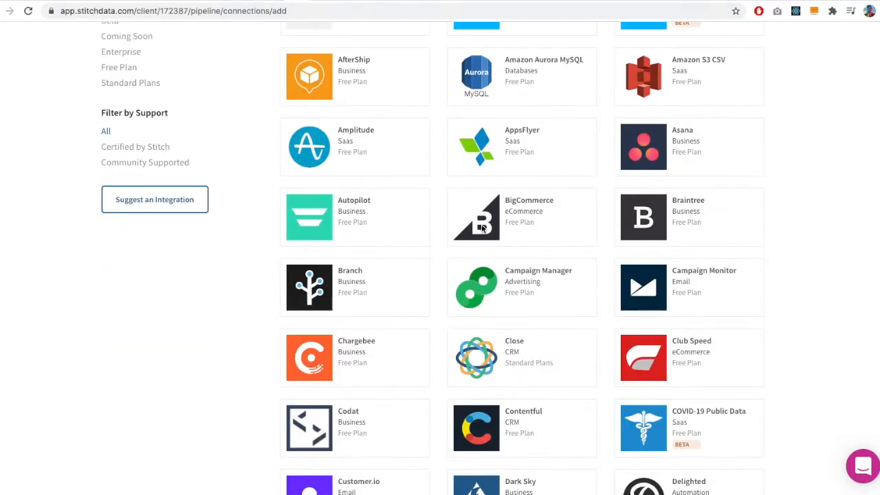
{"action": "scroll", "coordinate": [482, 230], "scroll_direction": "down", "scroll_amount": 1}
{"action": "scroll", "coordinate": [483, 230], "scroll_direction": "down", "scroll_amount": 3}
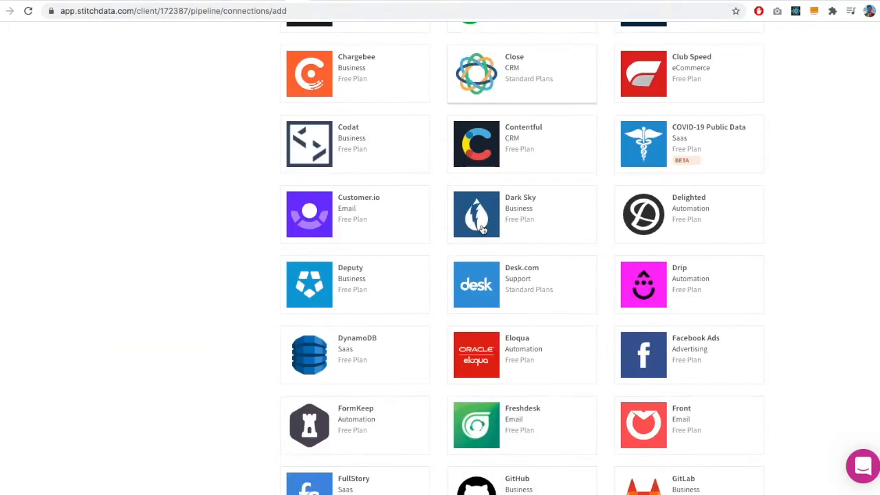
{"action": "scroll", "coordinate": [482, 230], "scroll_direction": "down", "scroll_amount": 3}
{"action": "left_click", "coordinate": [539, 369]}
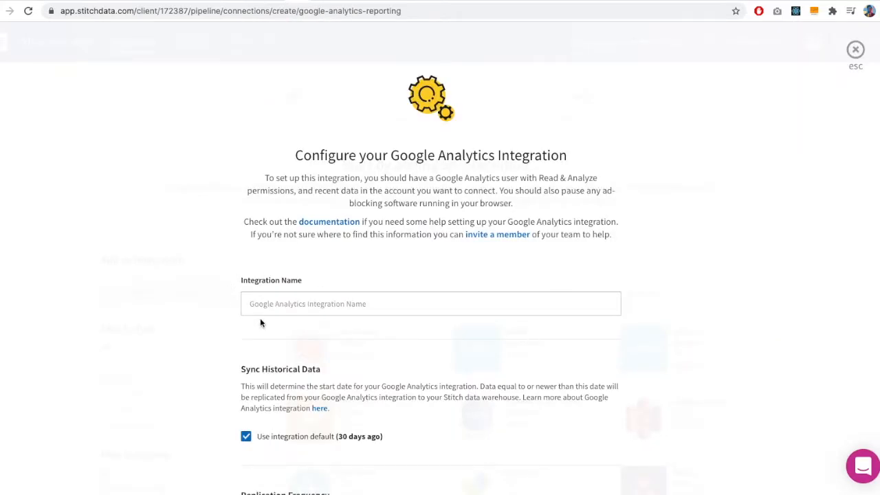
- Name the integration GA_Integration, keeping the default historical sync and replication frequency
{"action": "type", "text": "G"}
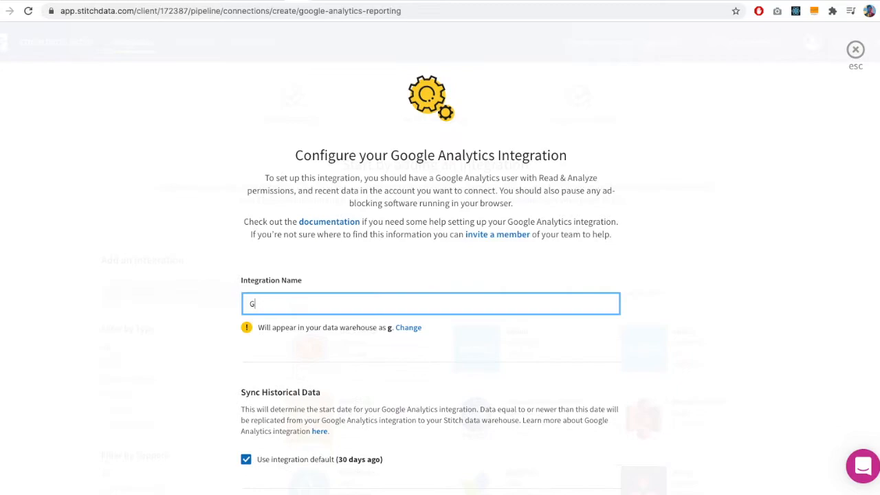
{"action": "type", "text": "A_Integration"}
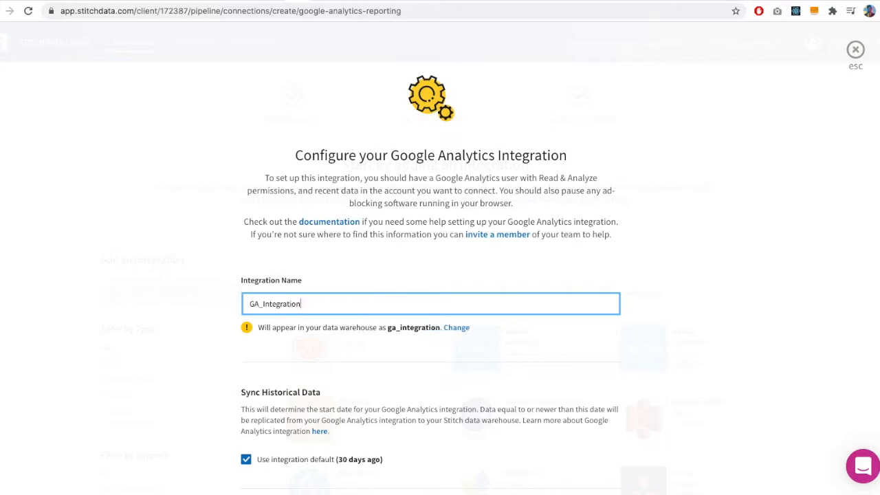
{"action": "scroll", "coordinate": [566, 264], "scroll_direction": "down", "scroll_amount": 5}
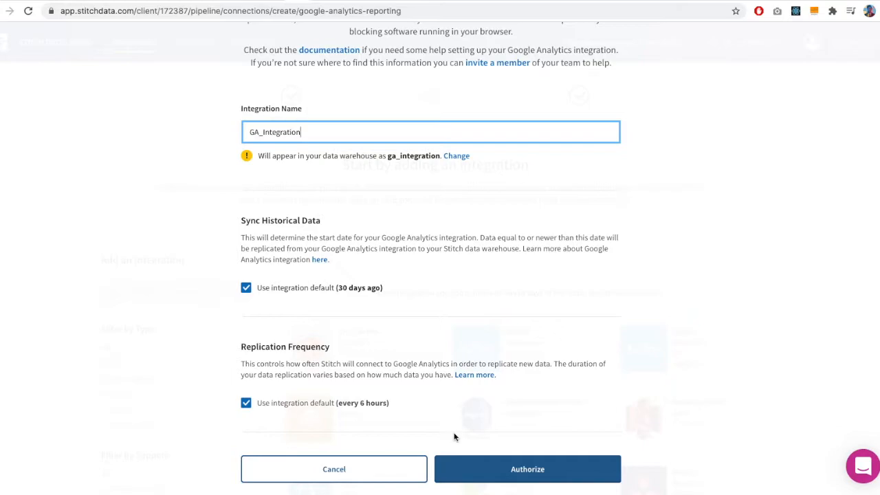
- Authorize the integration with the Google account and allow Stitch to view its Google Analytics data
{"action": "left_click", "coordinate": [516, 467]}
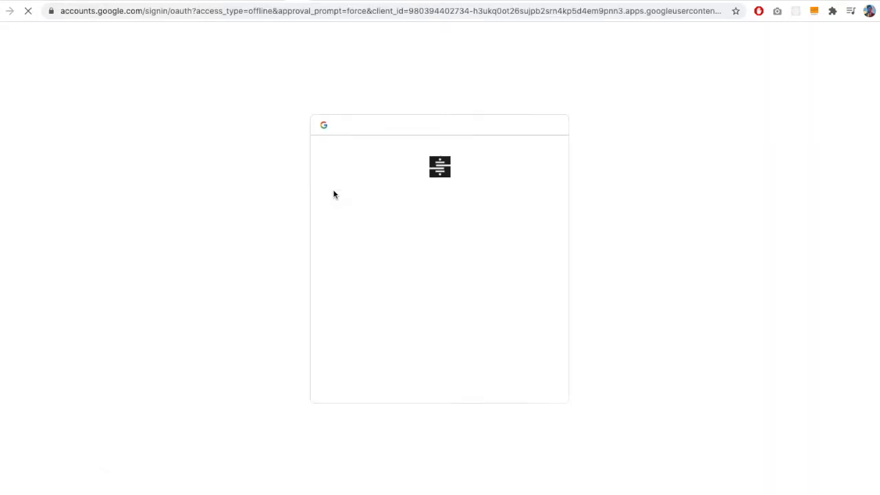
{"action": "left_click", "coordinate": [496, 218]}
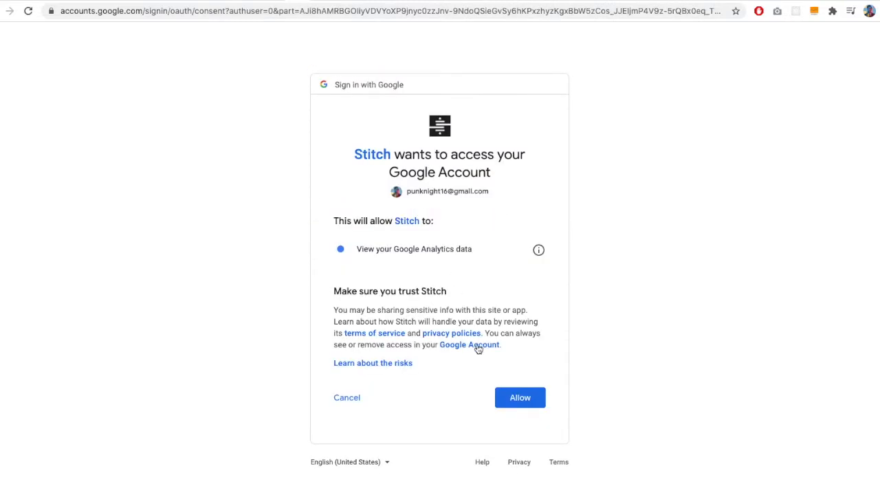
{"action": "left_click", "coordinate": [516, 400]}
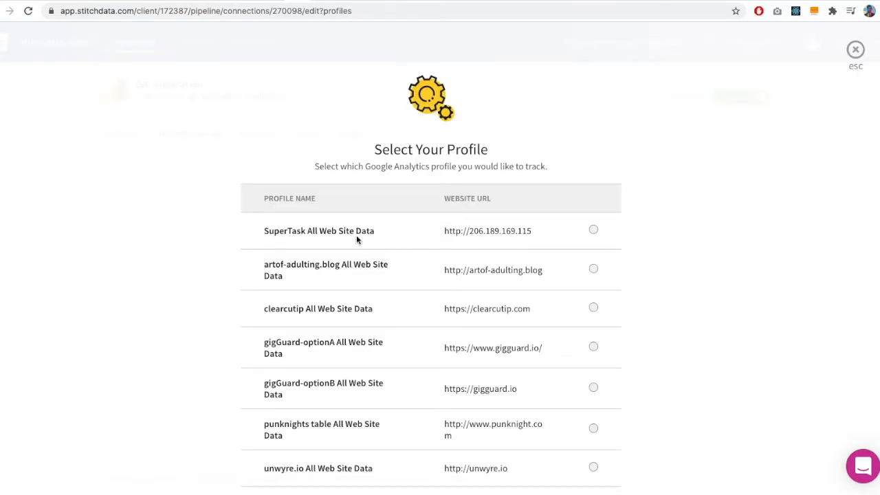
- Select the SuperTask All Web Site Data profile for tracking and continue to the metrics configuration
{"action": "left_click", "coordinate": [592, 230]}
{"action": "scroll", "coordinate": [564, 266], "scroll_direction": "down", "scroll_amount": 3}
{"action": "left_click", "coordinate": [516, 436]}
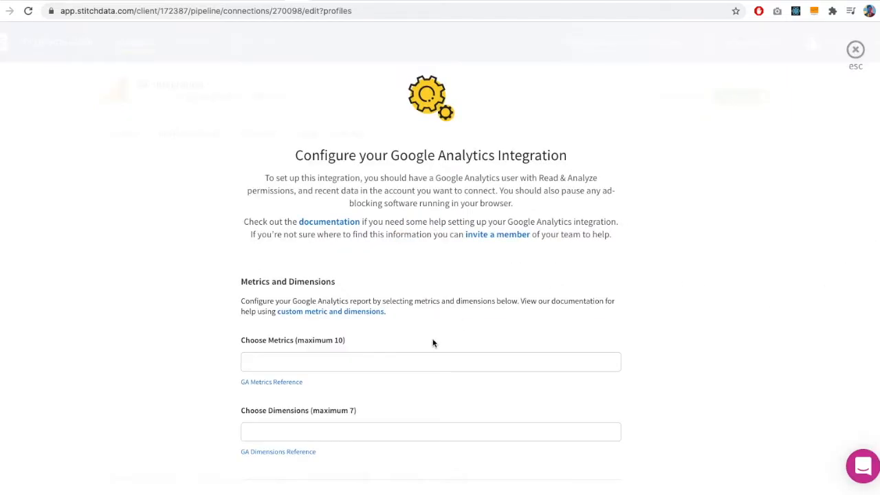
- Find the unique page views metric and add ga:uniquePageviews to the report's metrics
{"action": "left_click", "coordinate": [371, 363]}
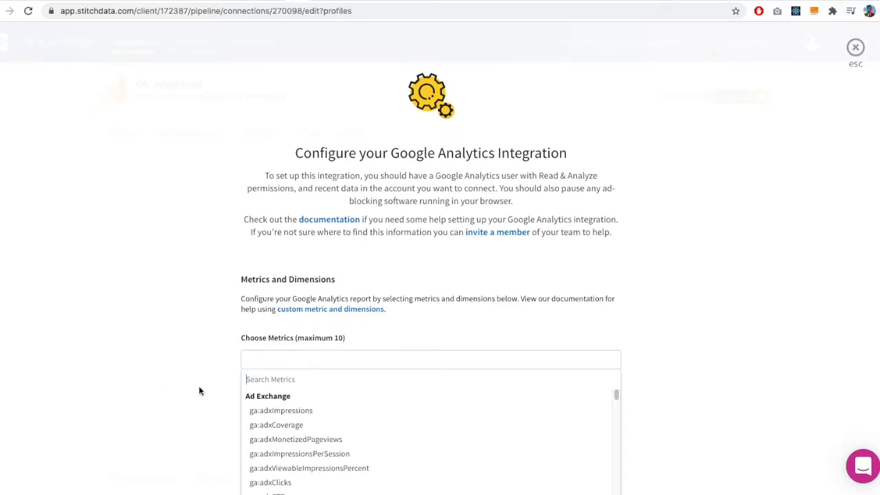
{"action": "scroll", "coordinate": [198, 386], "scroll_direction": "down", "scroll_amount": 2}
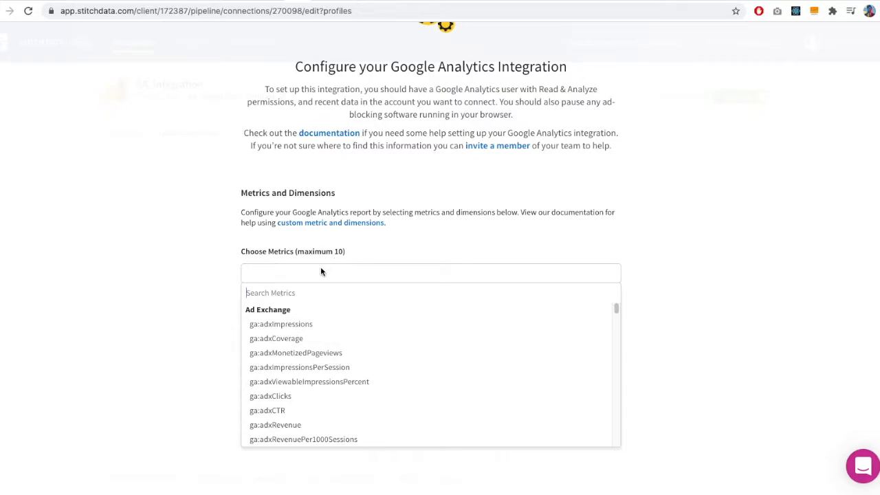
{"action": "type", "text": "i"}
{"action": "type", "text": "niqu"}
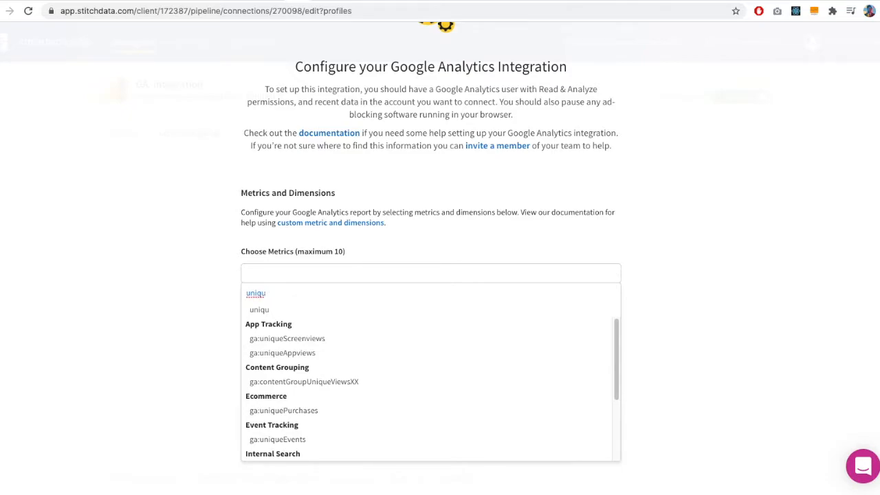
{"action": "key", "text": "BackSpace"}
{"action": "key", "text": "BackSpace"}
{"action": "type", "text": "quePa"}
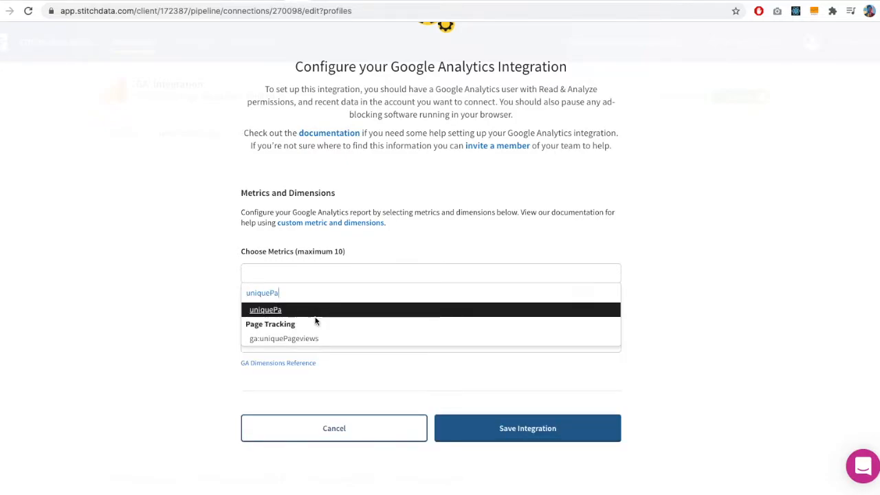
{"action": "left_click", "coordinate": [307, 338]}
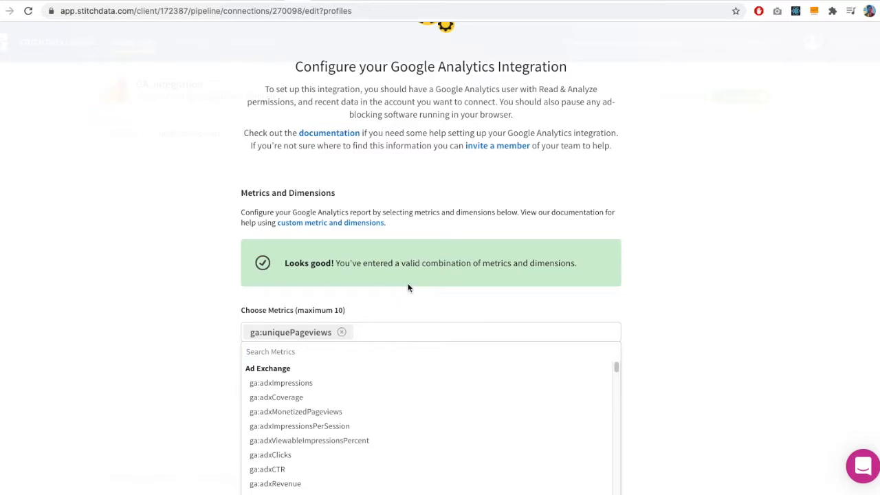
- Add the average time on page metric, ga:avgTimeOnPage, to the report
{"action": "type", "text": "avg"}
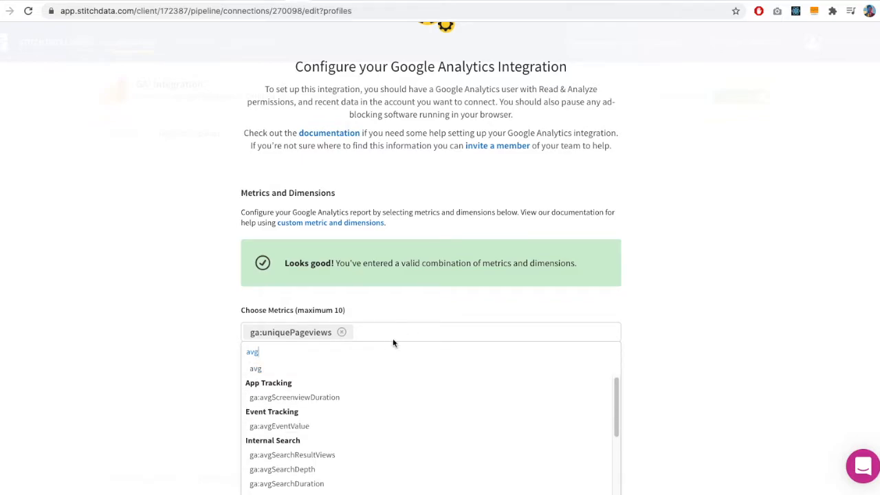
{"action": "scroll", "coordinate": [383, 345], "scroll_direction": "down", "scroll_amount": 1}
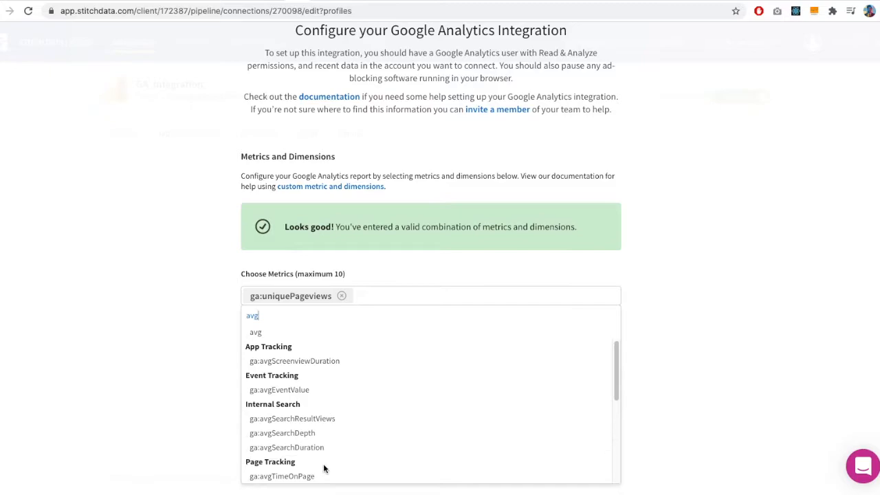
{"action": "left_click", "coordinate": [287, 477]}
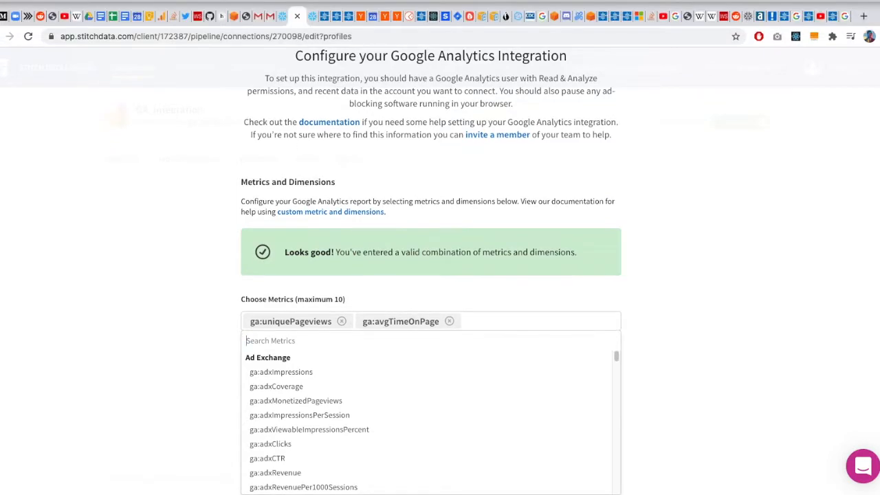
- Check the metric columns in the Google Analytics All Pages report, and add ga:bounceRate to the Stitch integration's metrics
{"action": "left_click", "coordinate": [164, 19]}
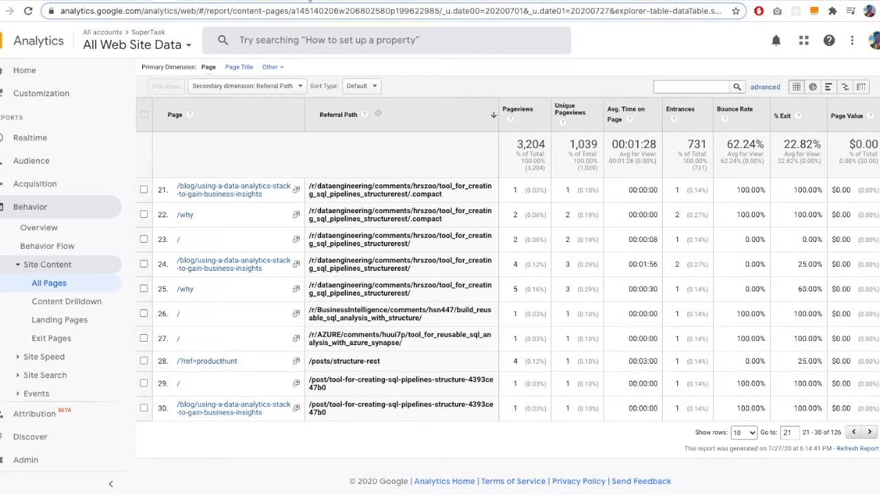
{"action": "left_click", "coordinate": [300, 2]}
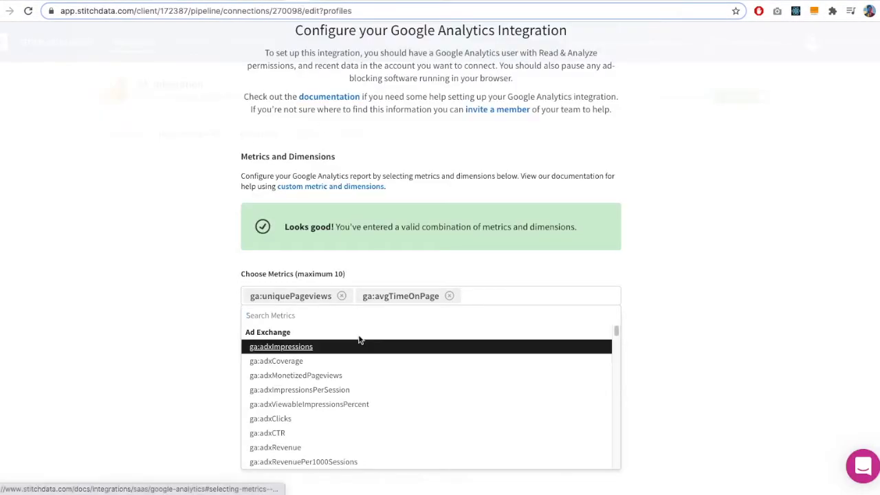
{"action": "type", "text": "bou"}
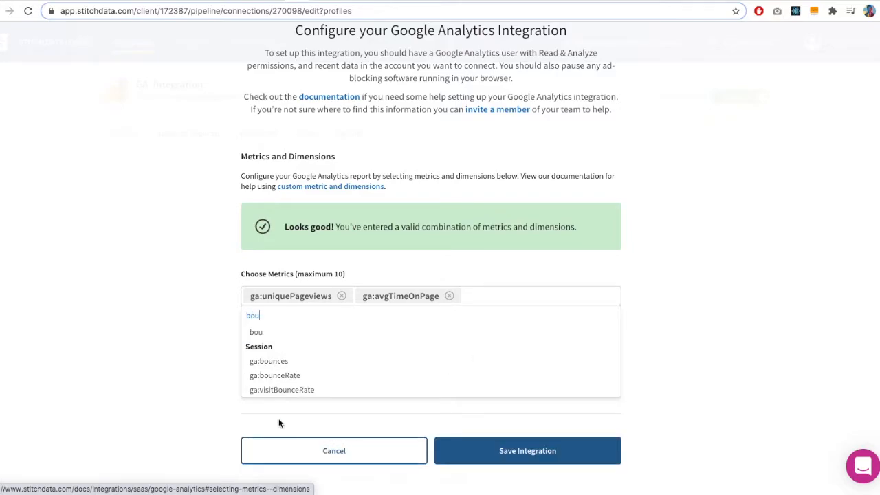
{"action": "left_click", "coordinate": [285, 375]}
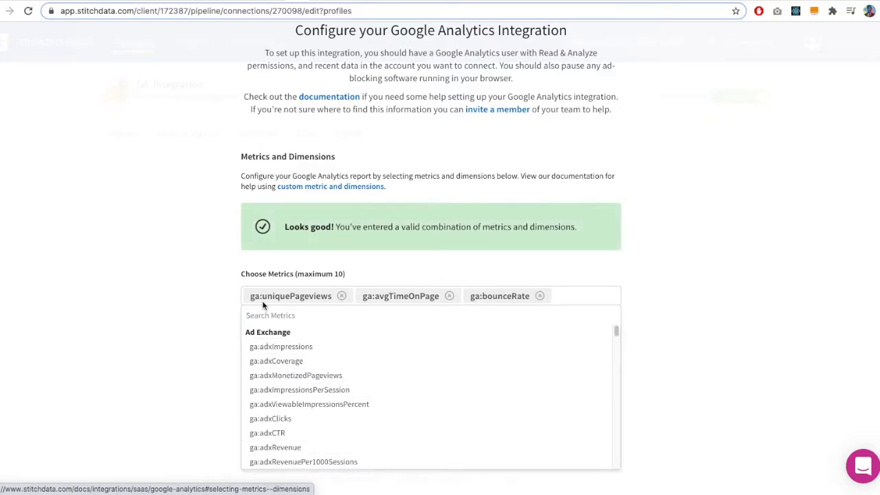
{"action": "left_click", "coordinate": [189, 304]}
- Add the ga:date and ga:referralPath dimensions to the Google Analytics report
{"action": "left_click", "coordinate": [337, 367]}
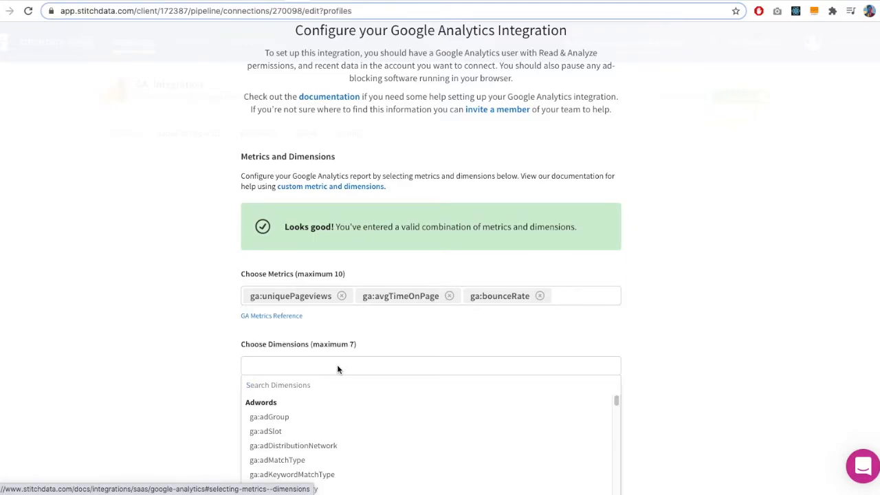
{"action": "type", "text": "date"}
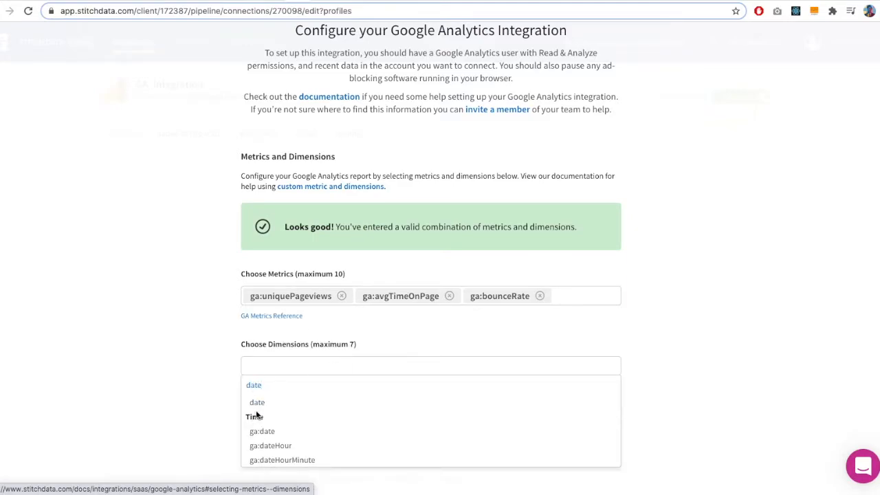
{"action": "left_click", "coordinate": [262, 431]}
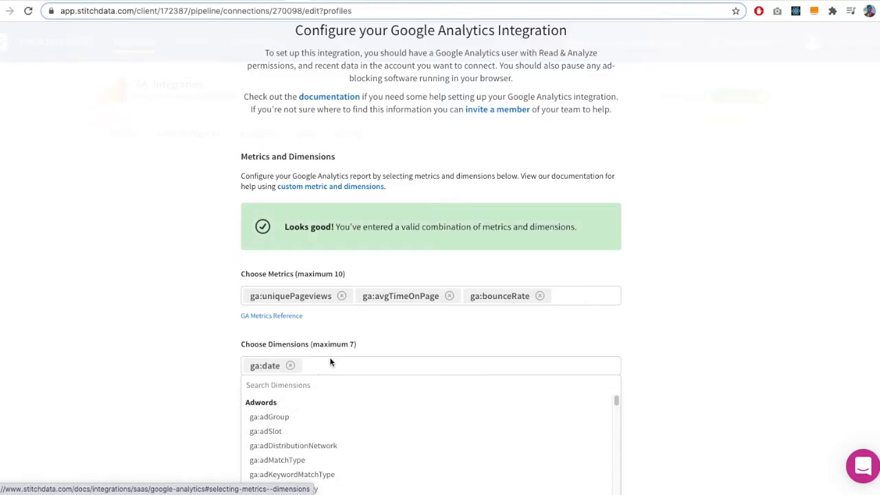
{"action": "type", "text": "refer"}
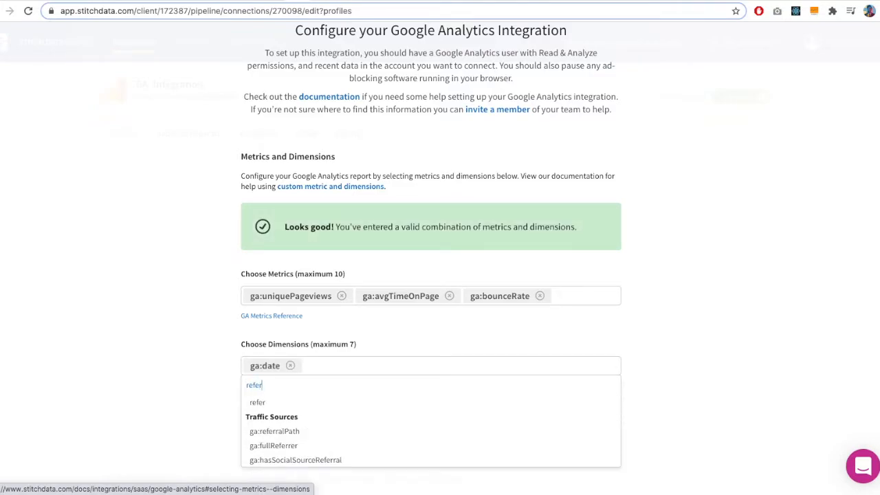
{"action": "left_click", "coordinate": [259, 432]}
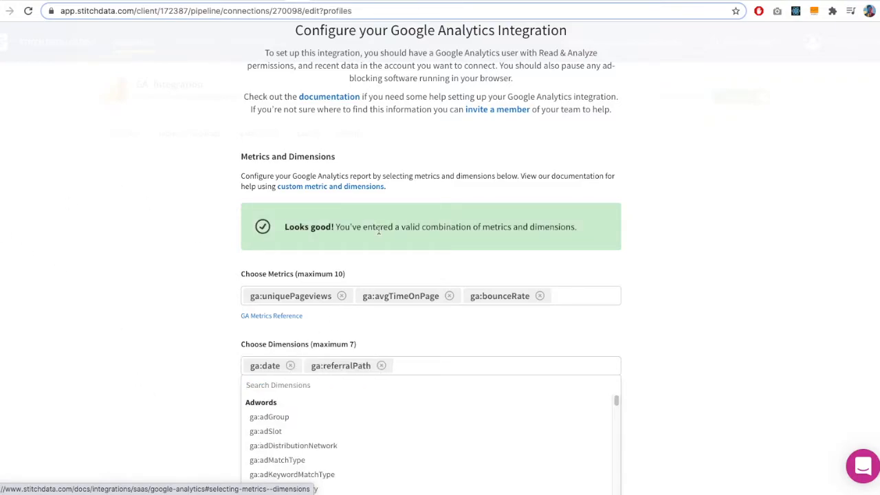
- Search the dimensions for pagePath and add ga:exitPagePath to the report
{"action": "type", "text": "page"}
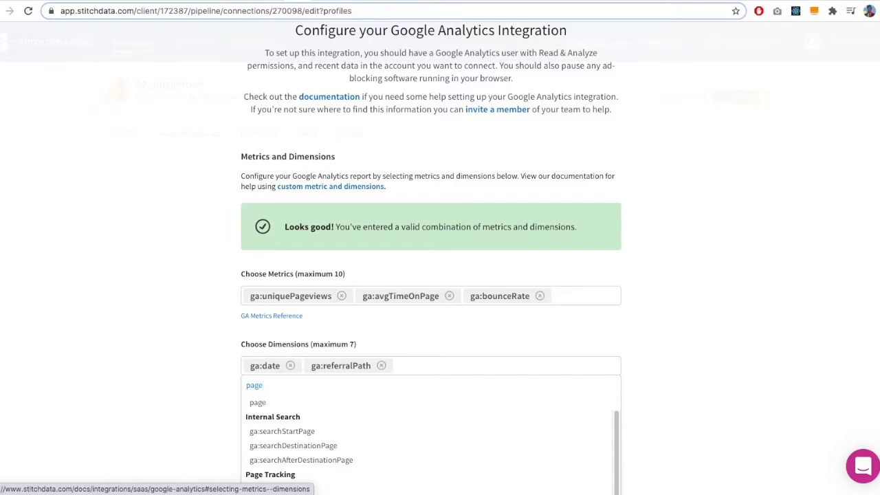
{"action": "type", "text": "Path"}
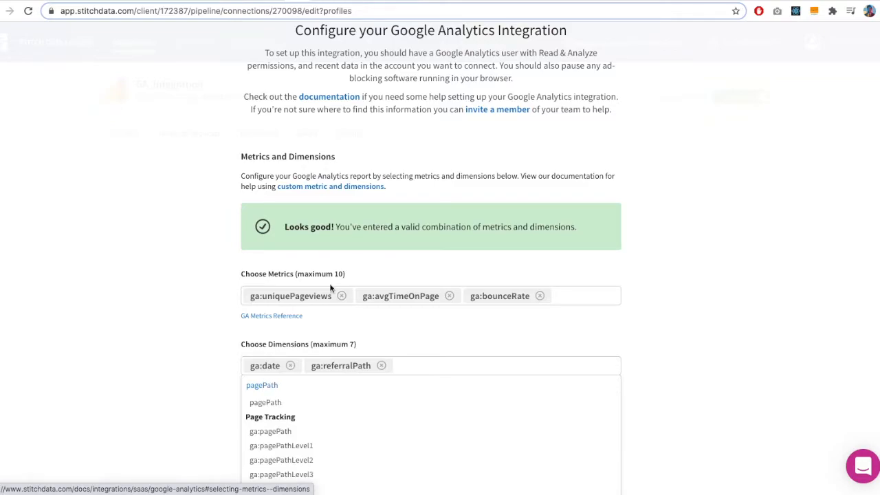
{"action": "scroll", "coordinate": [351, 339], "scroll_direction": "down", "scroll_amount": 2}
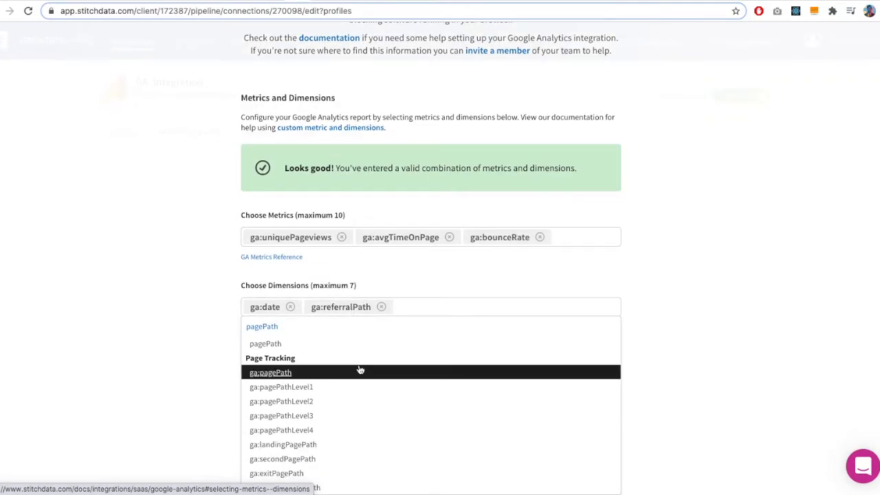
{"action": "left_click", "coordinate": [305, 473]}
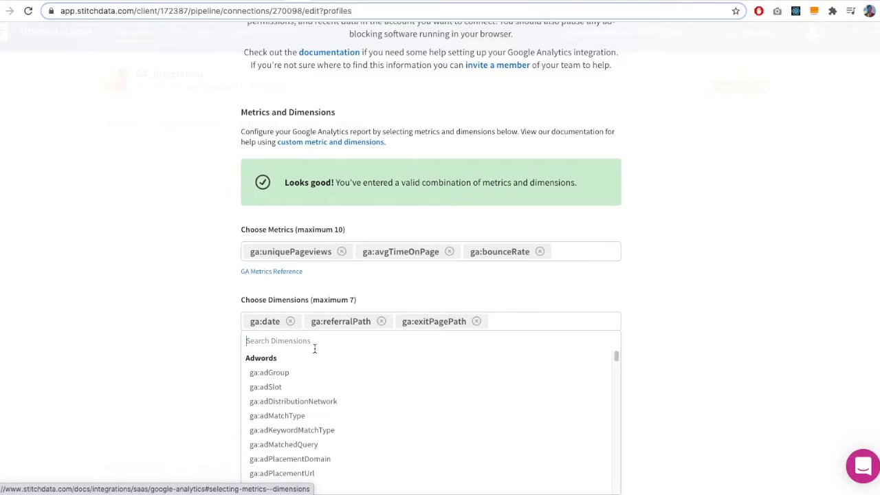
- Add the ga:pagePath and ga:secondPagePath dimensions to the Google Analytics report
{"action": "type", "text": "path"}
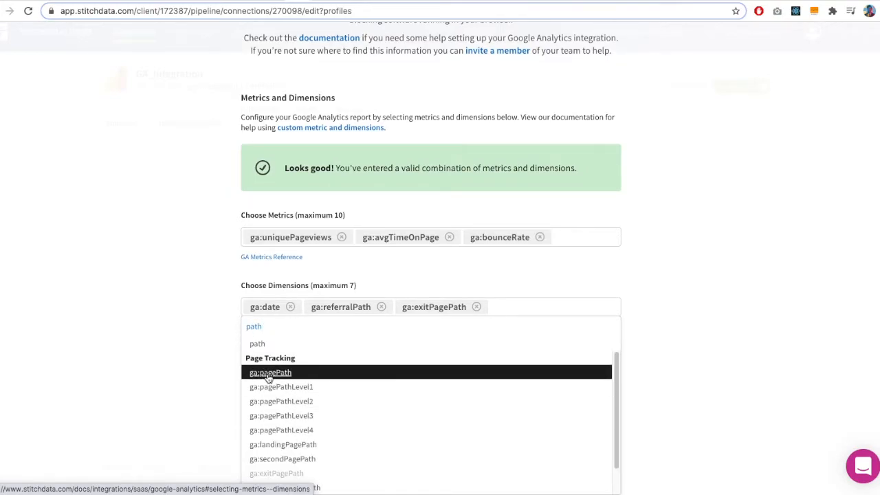
{"action": "left_click", "coordinate": [292, 374]}
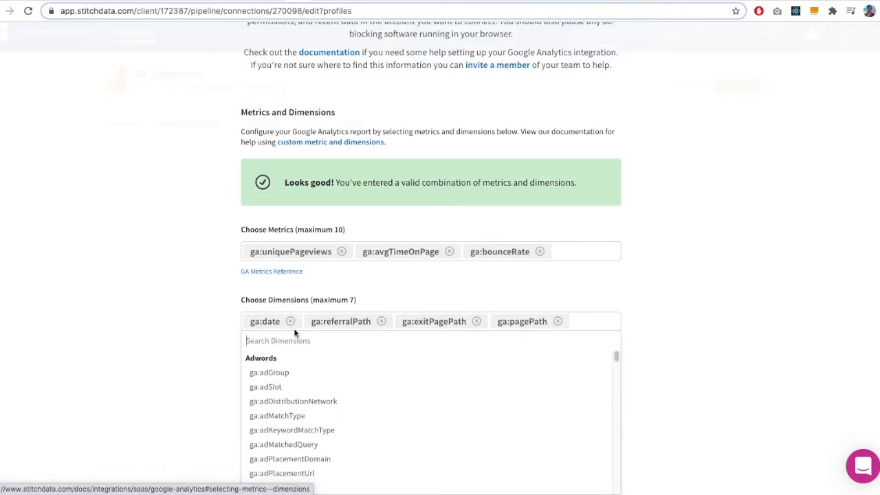
{"action": "type", "text": "second"}
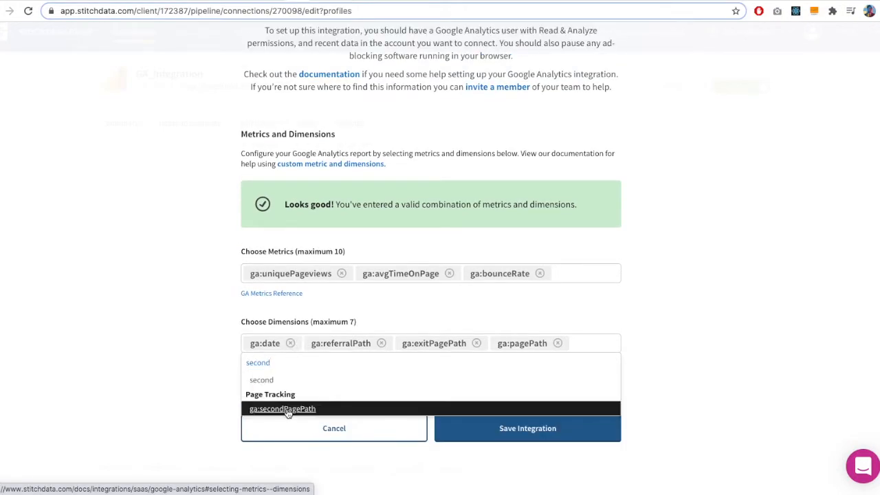
{"action": "key", "text": "Return"}
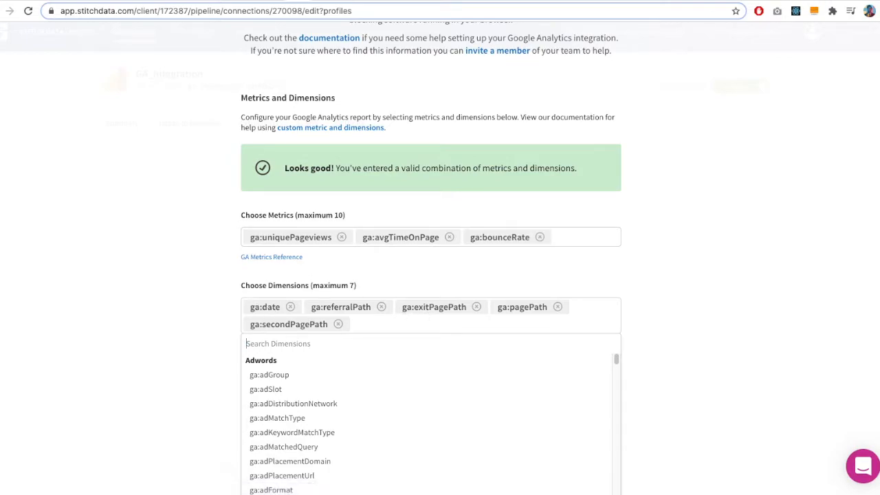
- Switch to the Google Analytics All Pages report and examine the Behavior group of available secondary dimensions
{"action": "mouse_move", "coordinate": [168, 19]}
{"action": "left_click", "coordinate": [161, 16]}
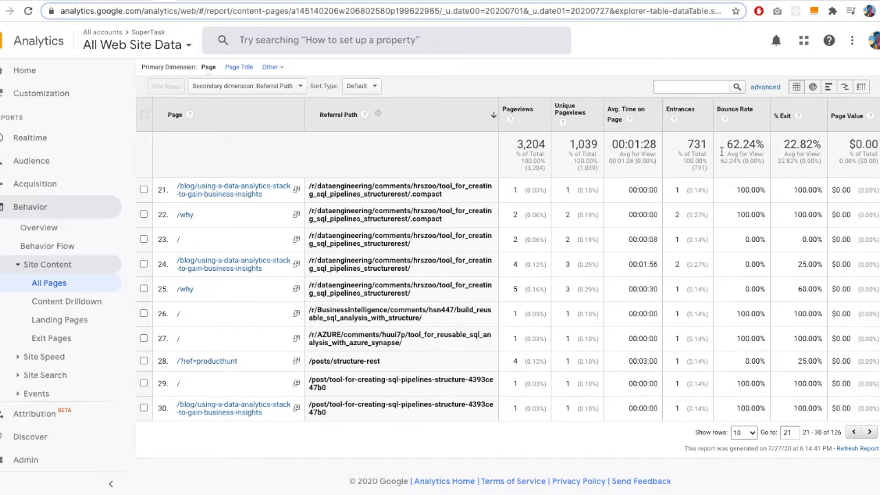
{"action": "left_click", "coordinate": [229, 87]}
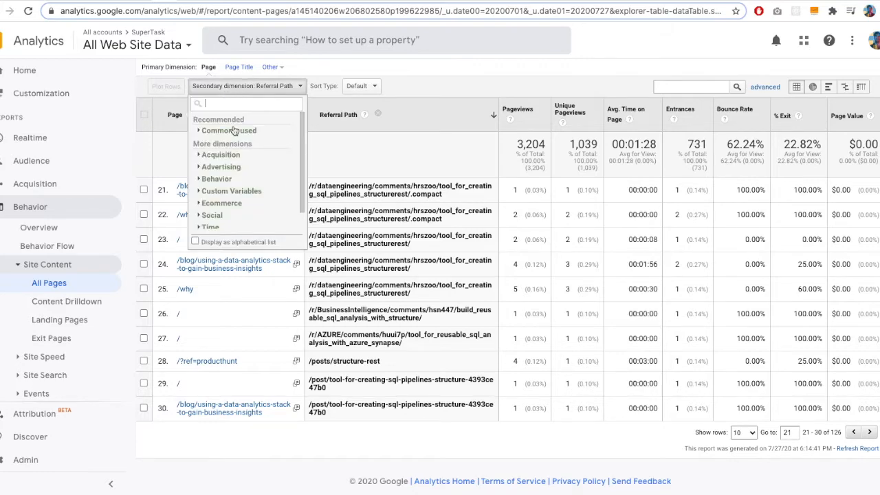
{"action": "left_click", "coordinate": [200, 178]}
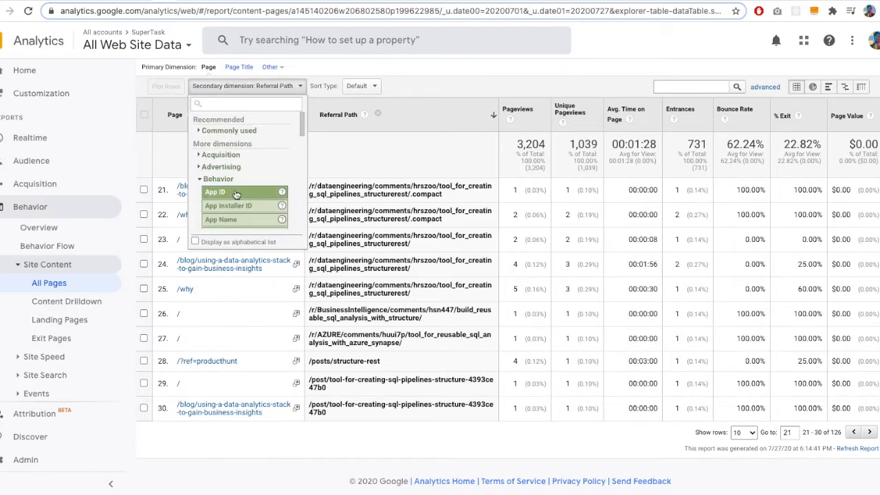
{"action": "scroll", "coordinate": [251, 200], "scroll_direction": "down", "scroll_amount": 2}
{"action": "scroll", "coordinate": [253, 205], "scroll_direction": "down", "scroll_amount": 8}
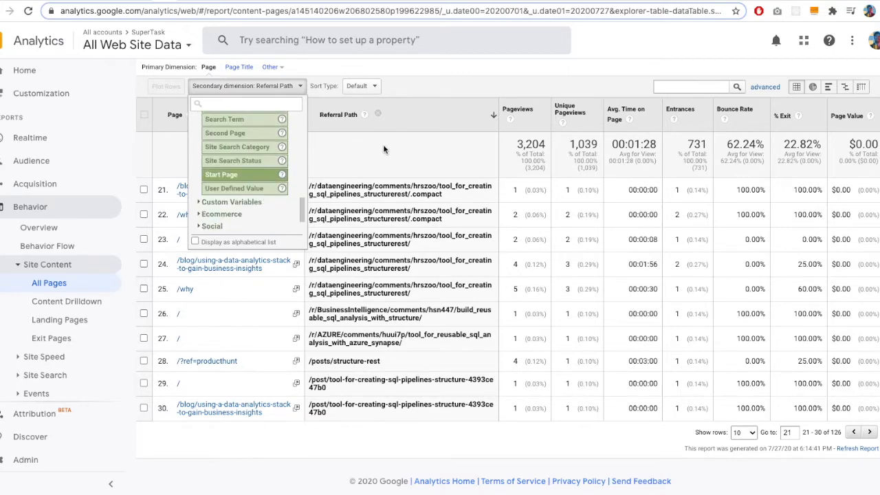
- Return to Stitch, save the Google Analytics integration with the chosen metrics and dimensions, and finish the setup
{"action": "left_click", "coordinate": [300, 1]}
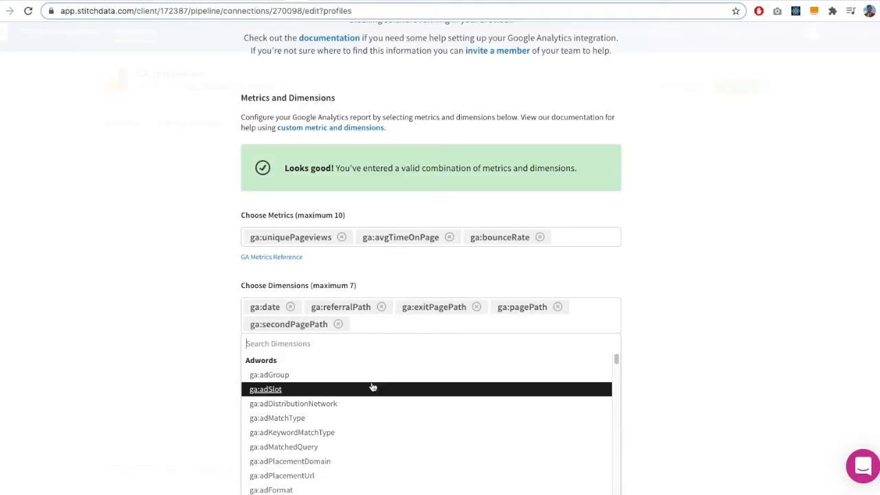
{"action": "scroll", "coordinate": [373, 387], "scroll_direction": "down", "scroll_amount": 1}
{"action": "left_click", "coordinate": [215, 307]}
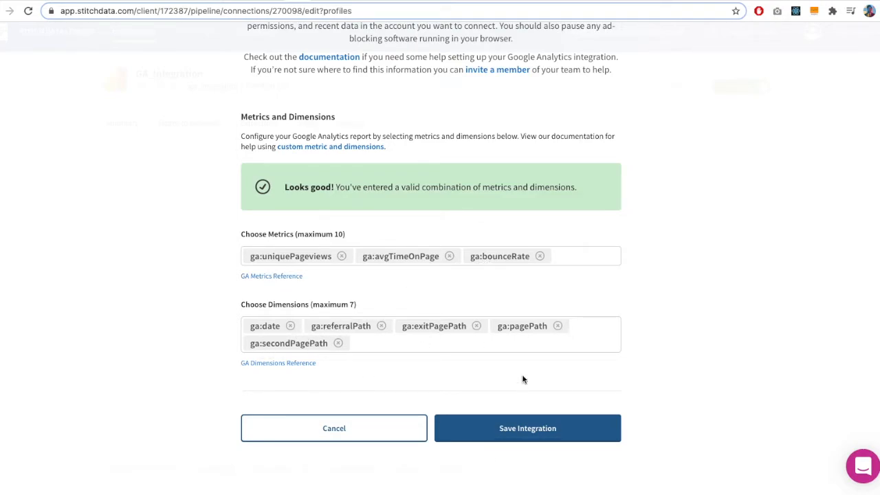
{"action": "left_click", "coordinate": [516, 422]}
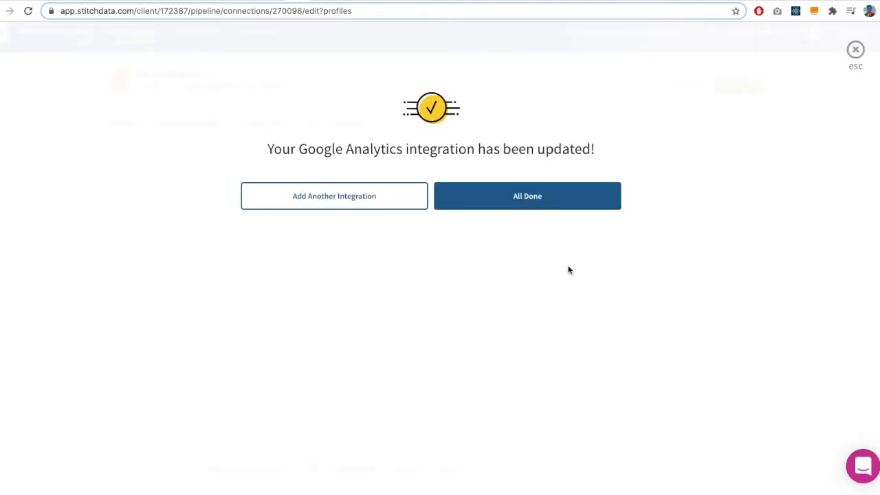
{"action": "left_click", "coordinate": [511, 202]}
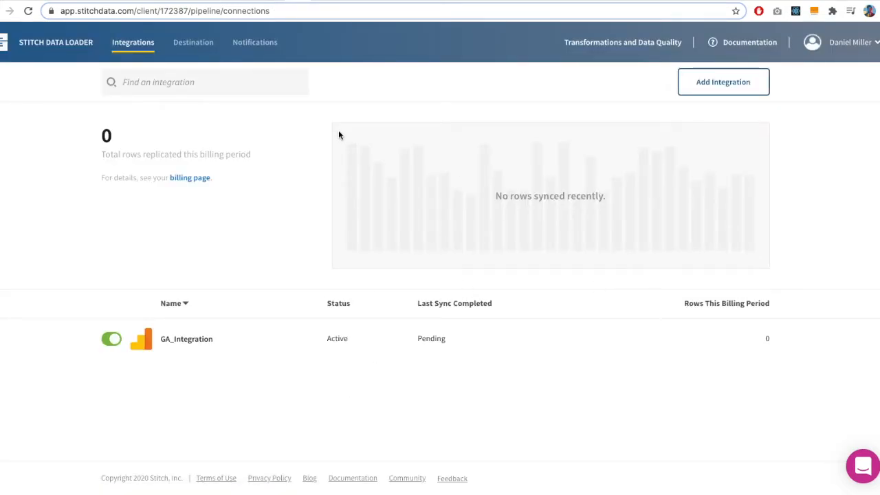
- Open the Snowflake destination and review its connection settings, including the host, database, warehouse and role
{"action": "left_click", "coordinate": [200, 45]}
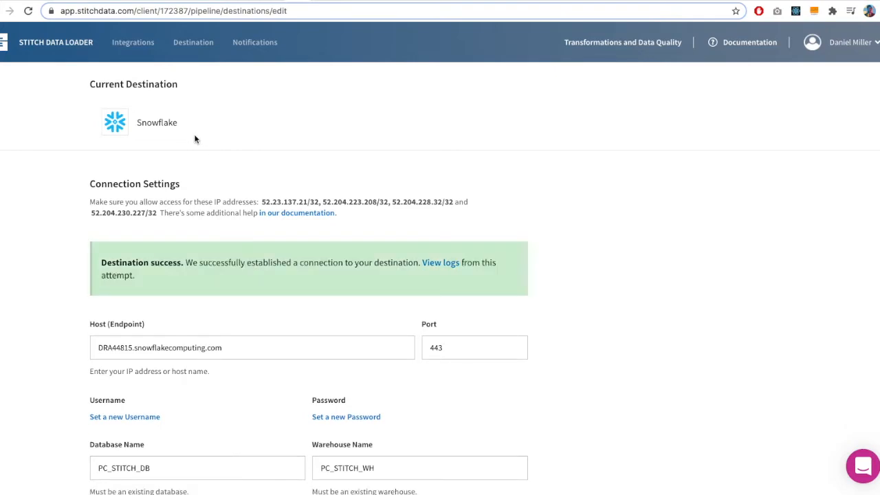
{"action": "scroll", "coordinate": [195, 139], "scroll_direction": "down", "scroll_amount": 2}
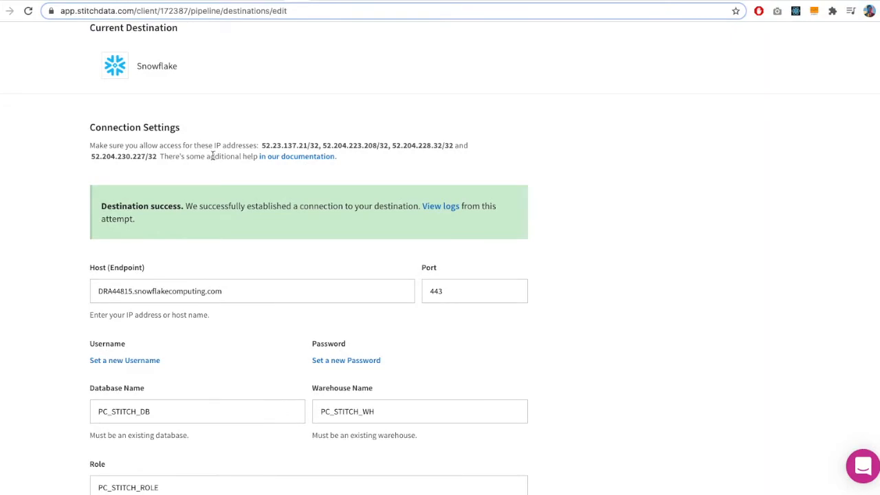
{"action": "scroll", "coordinate": [343, 275], "scroll_direction": "down", "scroll_amount": 1}
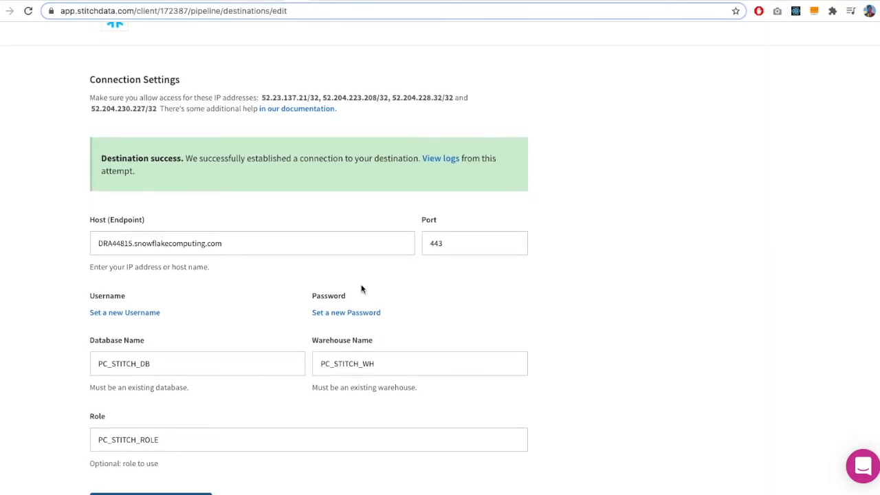
{"action": "scroll", "coordinate": [362, 300], "scroll_direction": "down", "scroll_amount": 5}
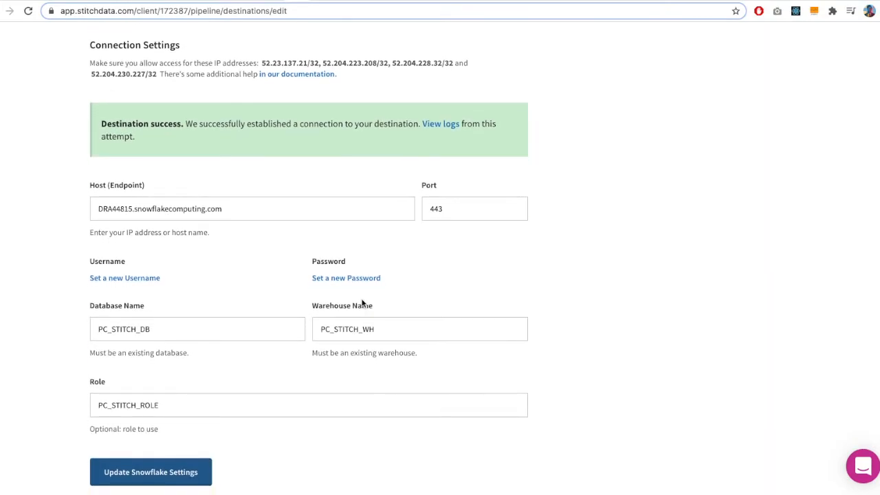
{"action": "scroll", "coordinate": [363, 305], "scroll_direction": "up", "scroll_amount": 1}
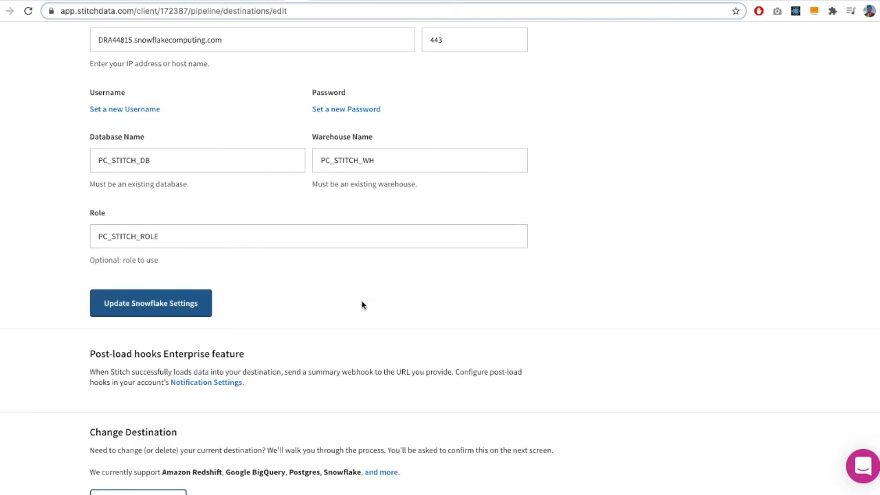
{"action": "scroll", "coordinate": [363, 305], "scroll_direction": "down", "scroll_amount": 3}
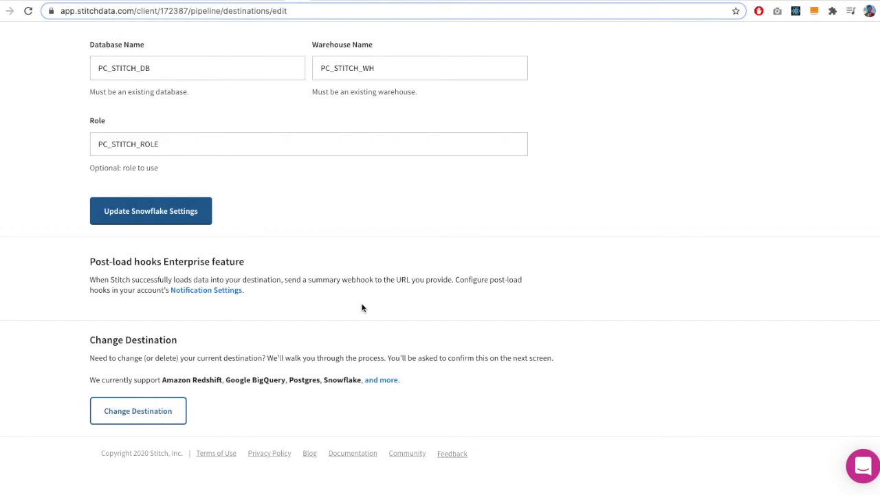
{"action": "scroll", "coordinate": [362, 308], "scroll_direction": "up", "scroll_amount": 4}
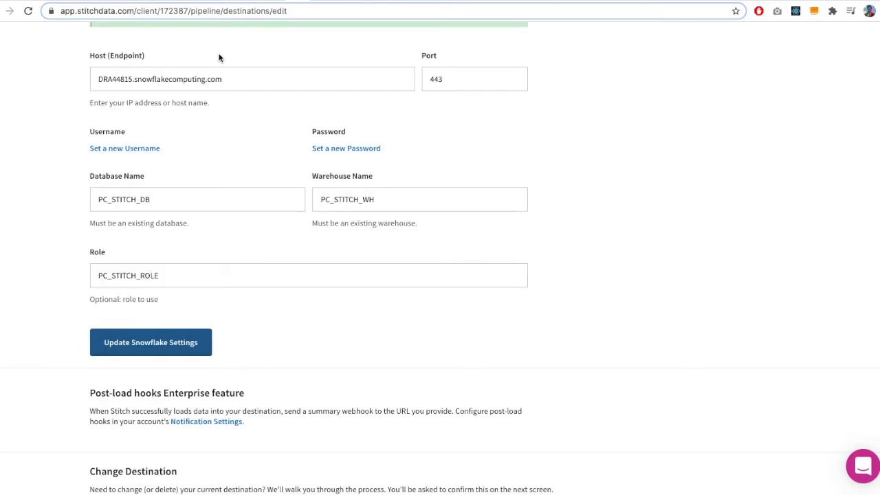
{"action": "scroll", "coordinate": [220, 55], "scroll_direction": "up", "scroll_amount": 8}
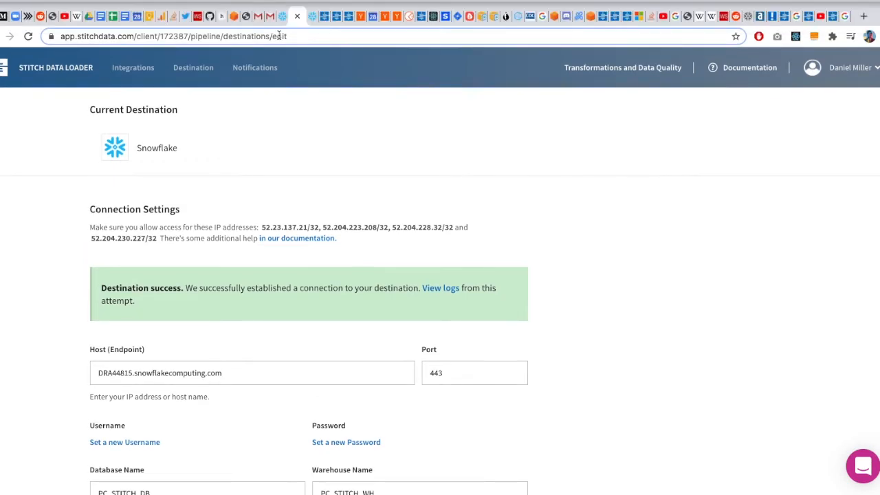
- Switch to the Snowflake console, dismiss the partner account activation reminder, and view the tables of the PC_STITCH_DB database
{"action": "left_click", "coordinate": [283, 17]}
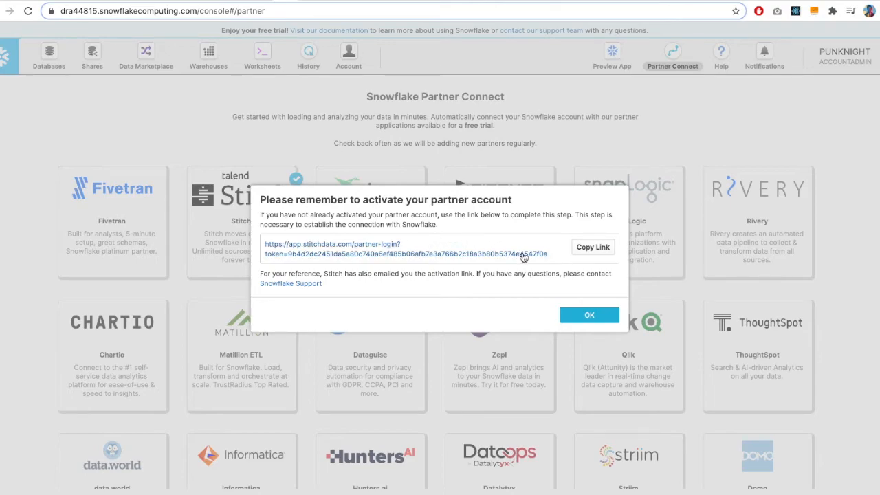
{"action": "left_click", "coordinate": [586, 317]}
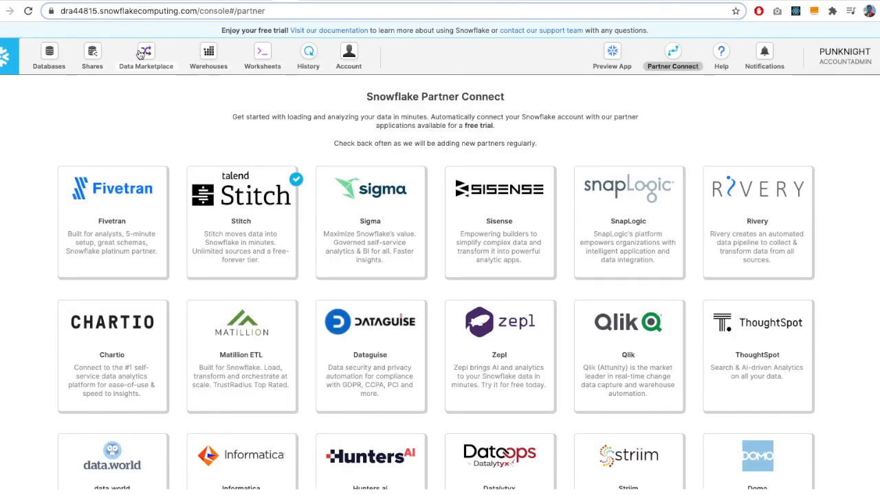
{"action": "left_click", "coordinate": [50, 59]}
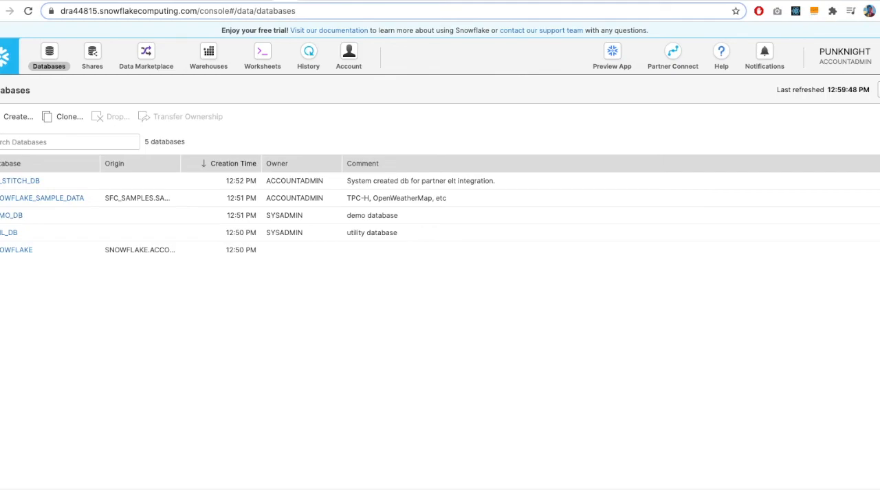
{"action": "left_click", "coordinate": [17, 183]}
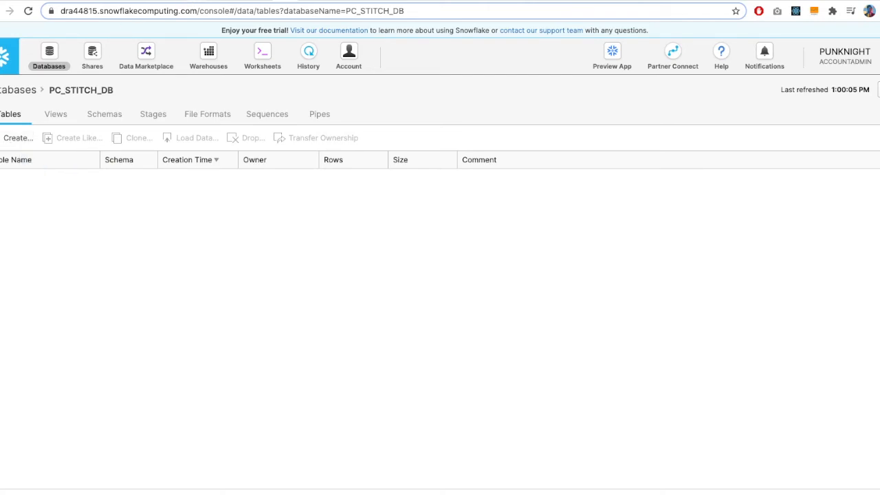
- Return to Stitch and check the last sync status of GA_Integration in the integrations list
{"action": "left_click", "coordinate": [303, 2]}
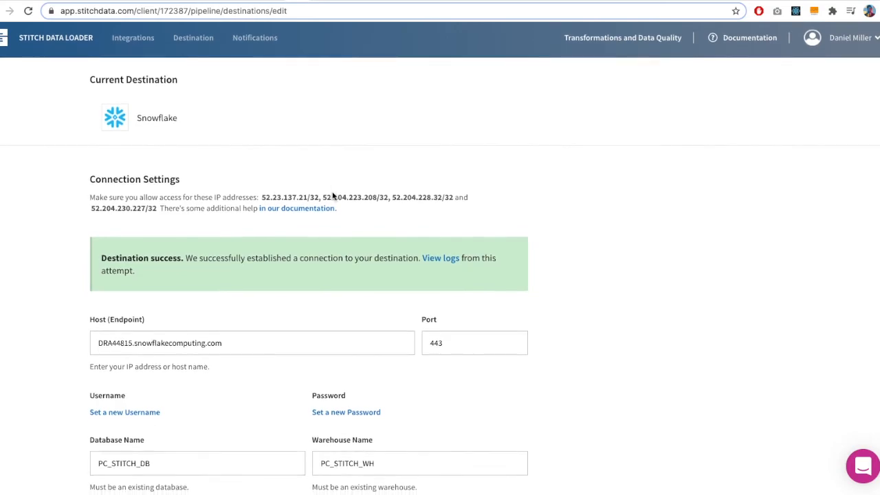
{"action": "scroll", "coordinate": [333, 196], "scroll_direction": "down", "scroll_amount": 2}
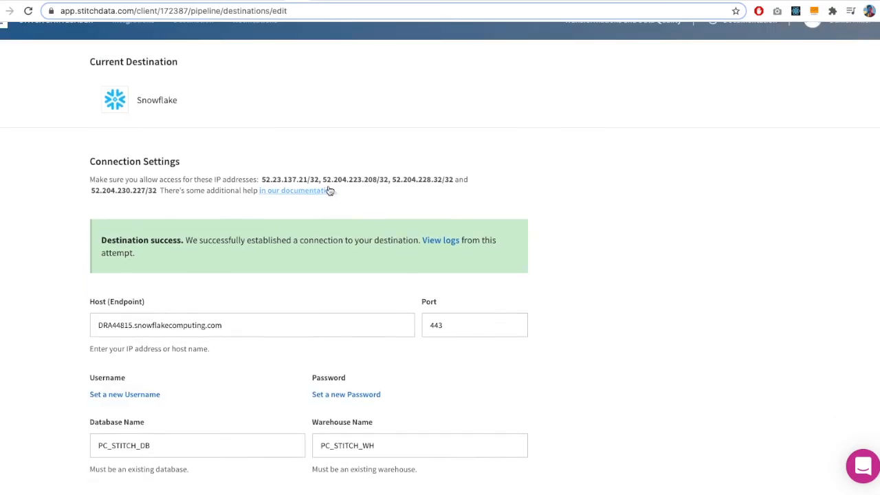
{"action": "scroll", "coordinate": [329, 190], "scroll_direction": "up", "scroll_amount": 2}
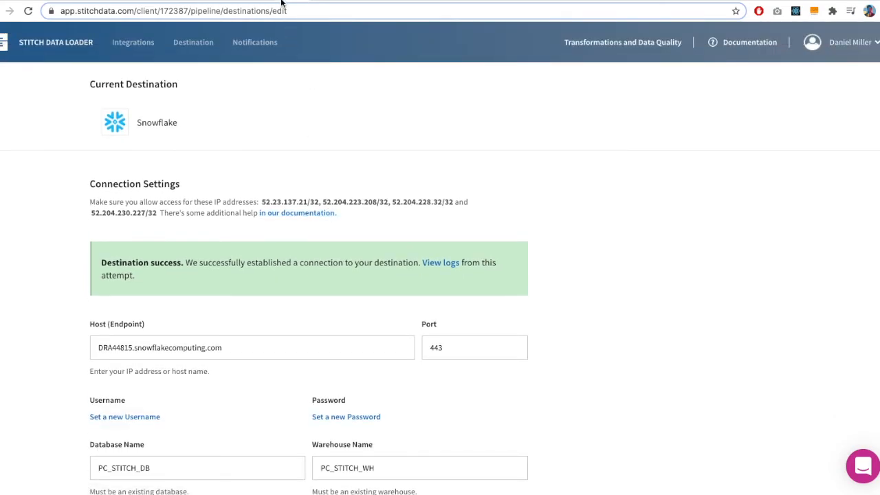
{"action": "left_click", "coordinate": [128, 46]}
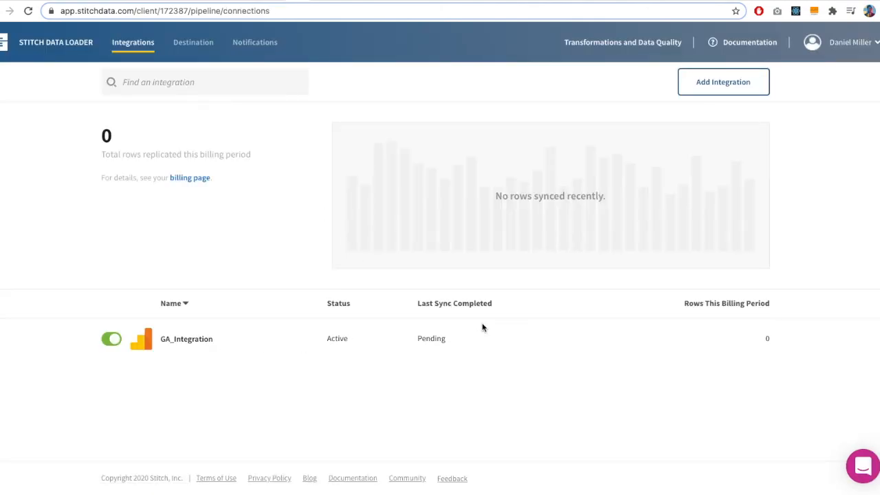
{"action": "left_click_drag", "start_coordinate": [483, 328], "coordinate": [422, 338]}
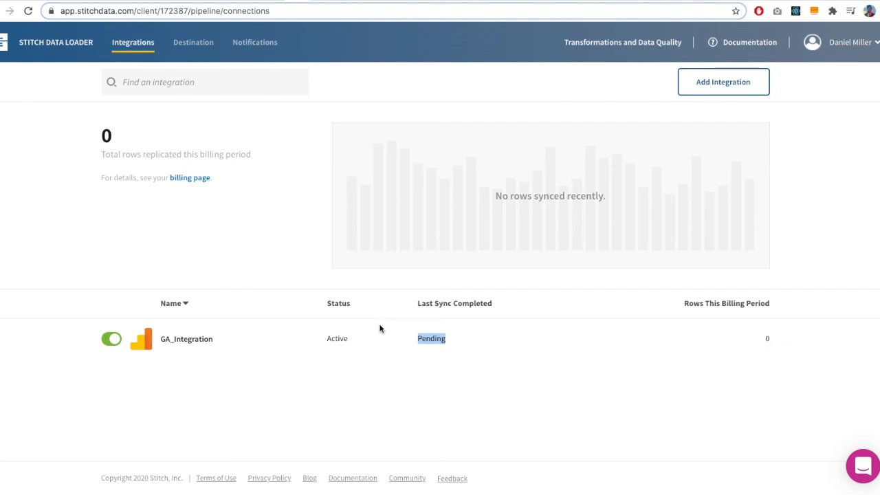